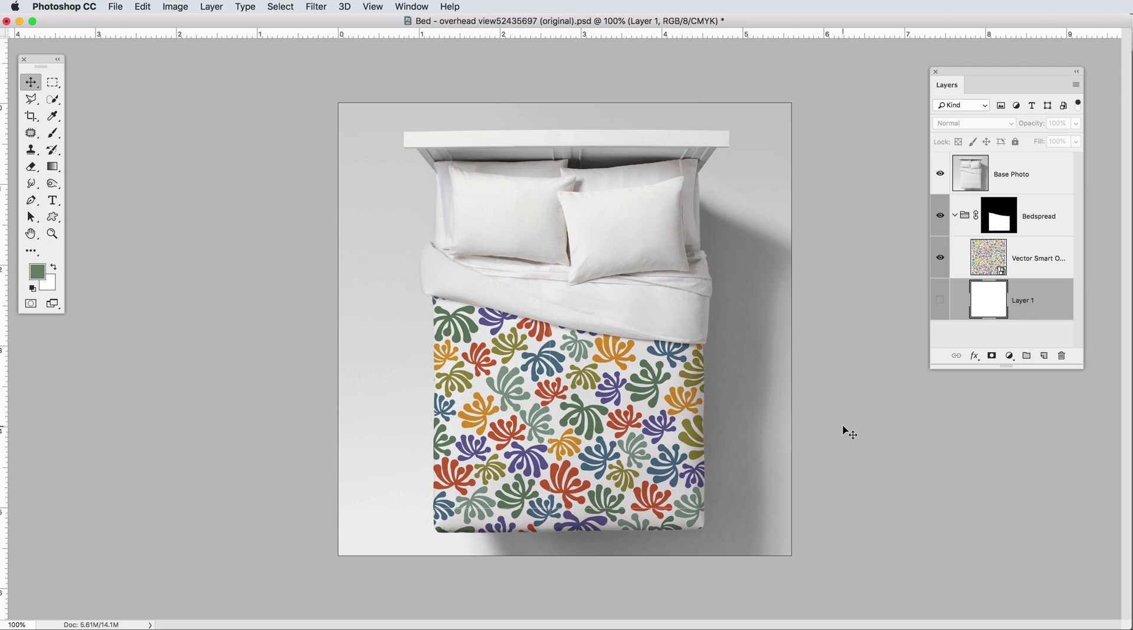
Zoom in on the patterned bedspread in the Photoshop bed mockup.
scroll(563, 496, up, 2)
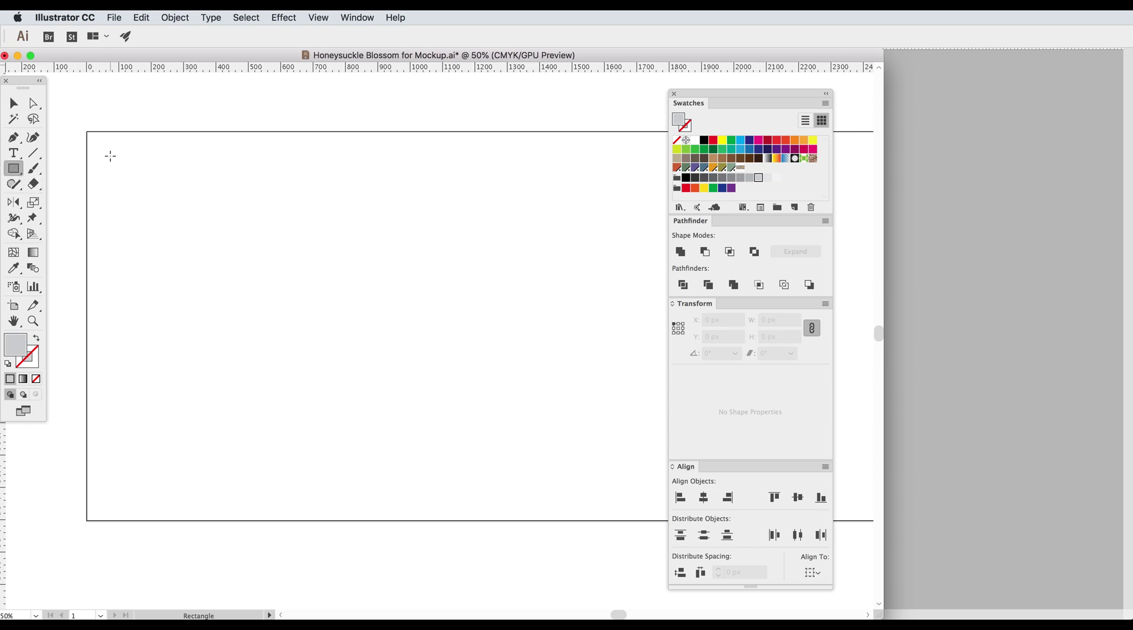
Draw a large rectangle filled with the floral pattern swatch, then deselect it.
drag(110, 156, 455, 504)
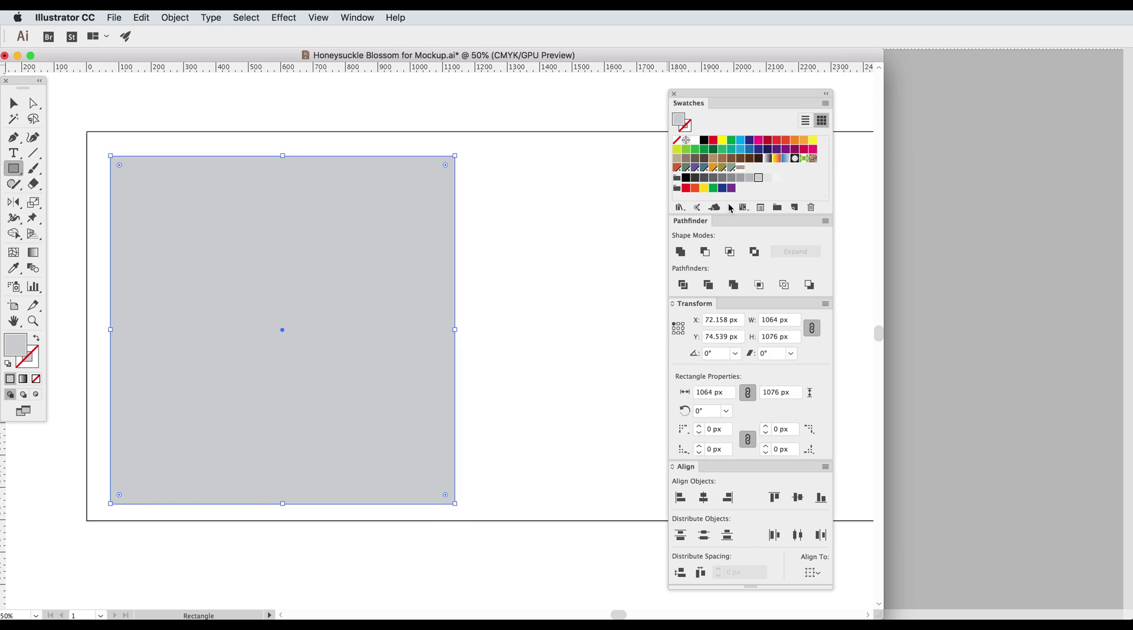
click(739, 169)
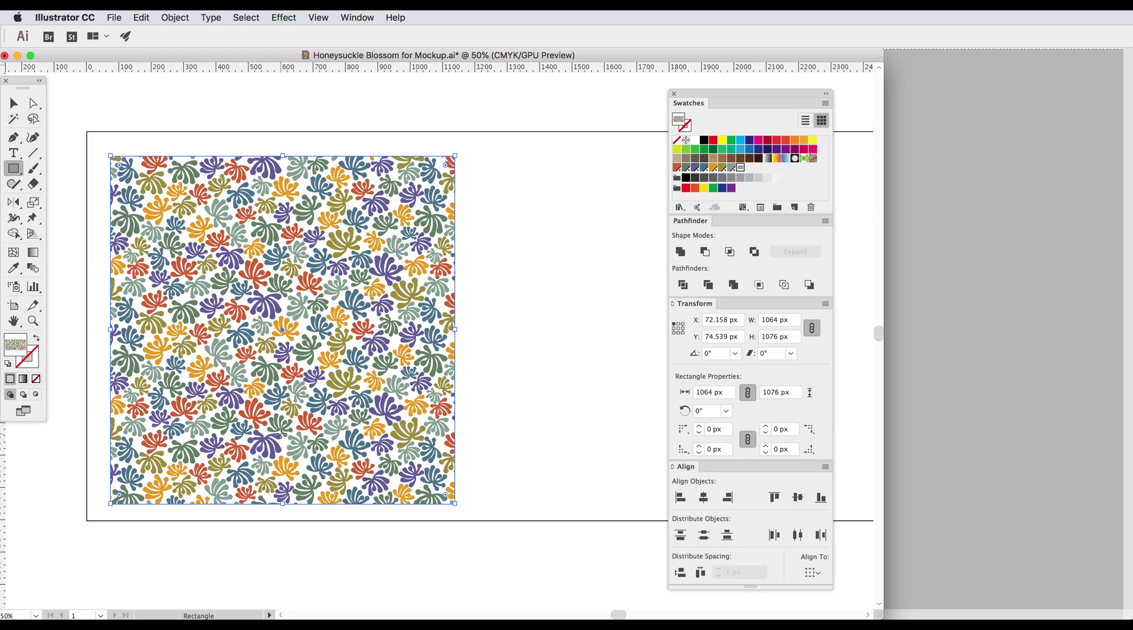
key(super+shift+a)
Zoom in to inspect the floral pattern, zoom back out, then bring the Photoshop mockup forward.
key(z)
click(264, 417)
click(424, 311)
click(501, 304)
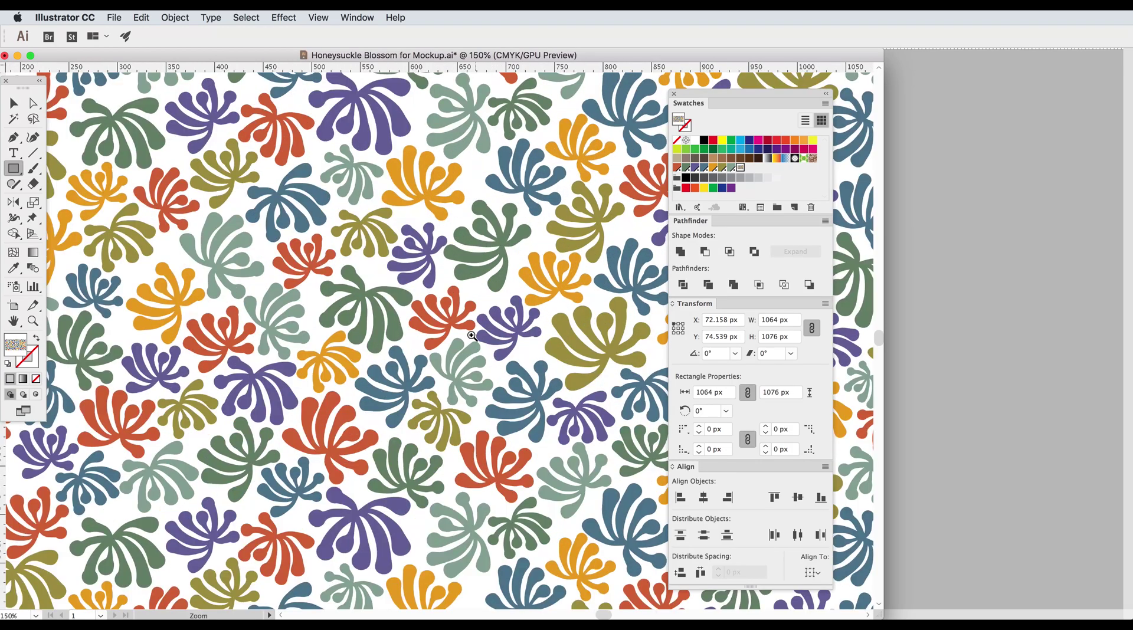
alt+click(438, 380)
alt+click(438, 380)
alt+click(437, 380)
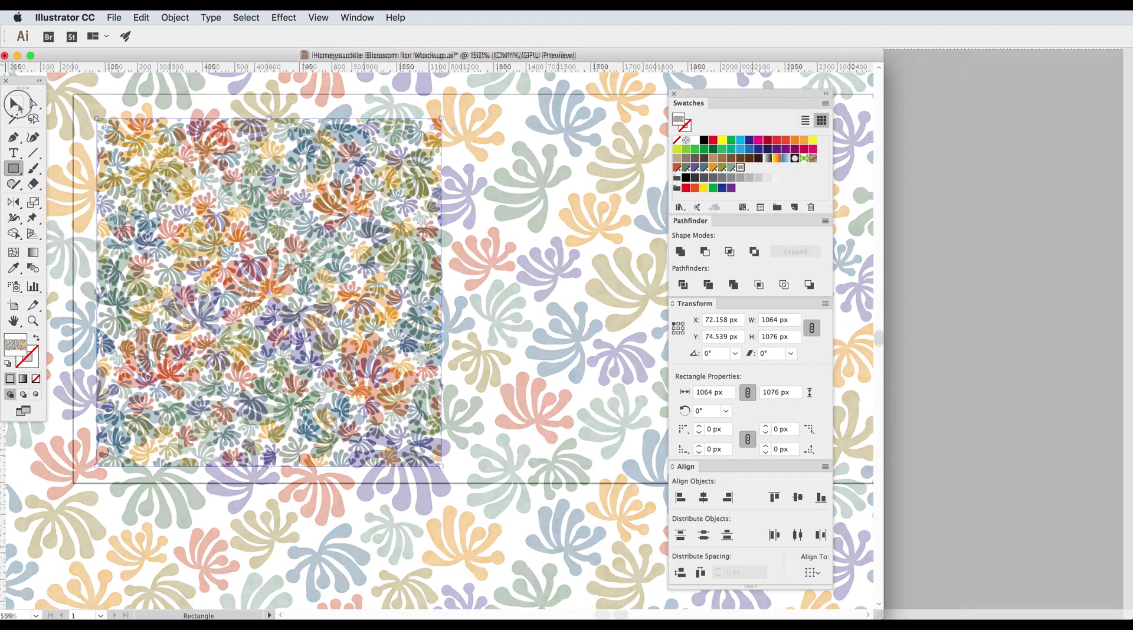
key(v)
click(418, 375)
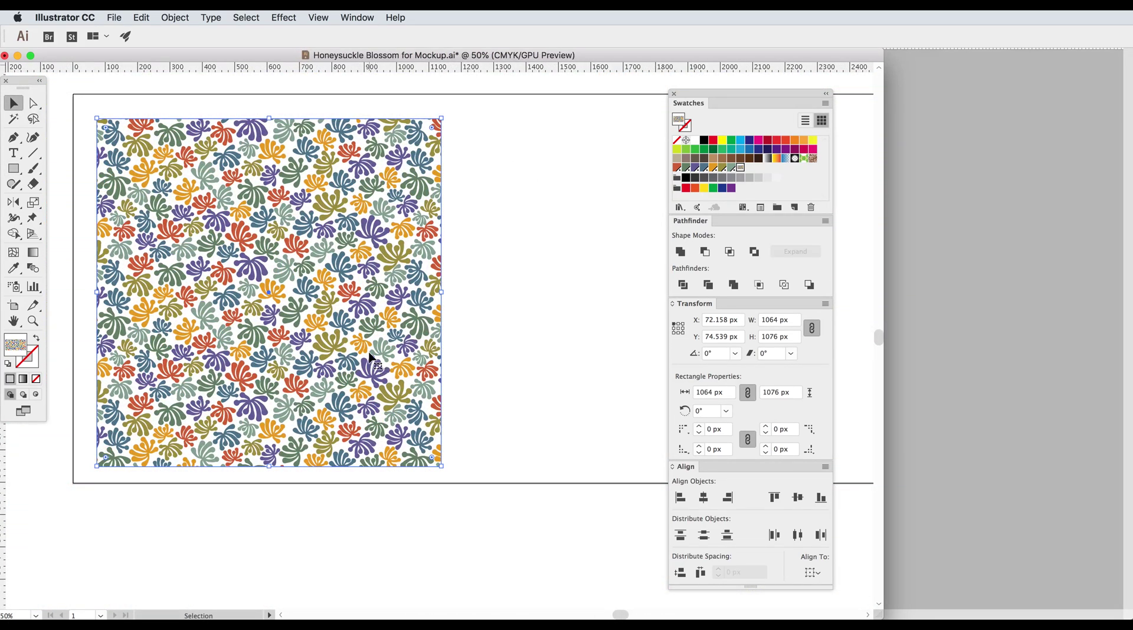
click(998, 366)
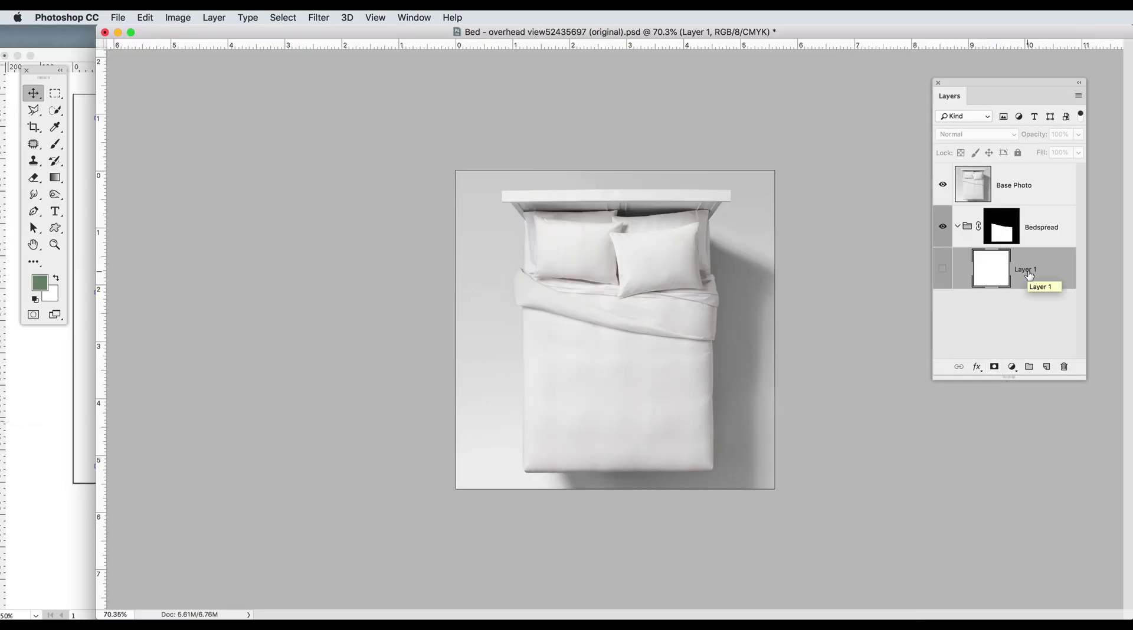
Paste the pattern into the bed mockup as a Smart Object, commit it, and zoom in.
key(super+v)
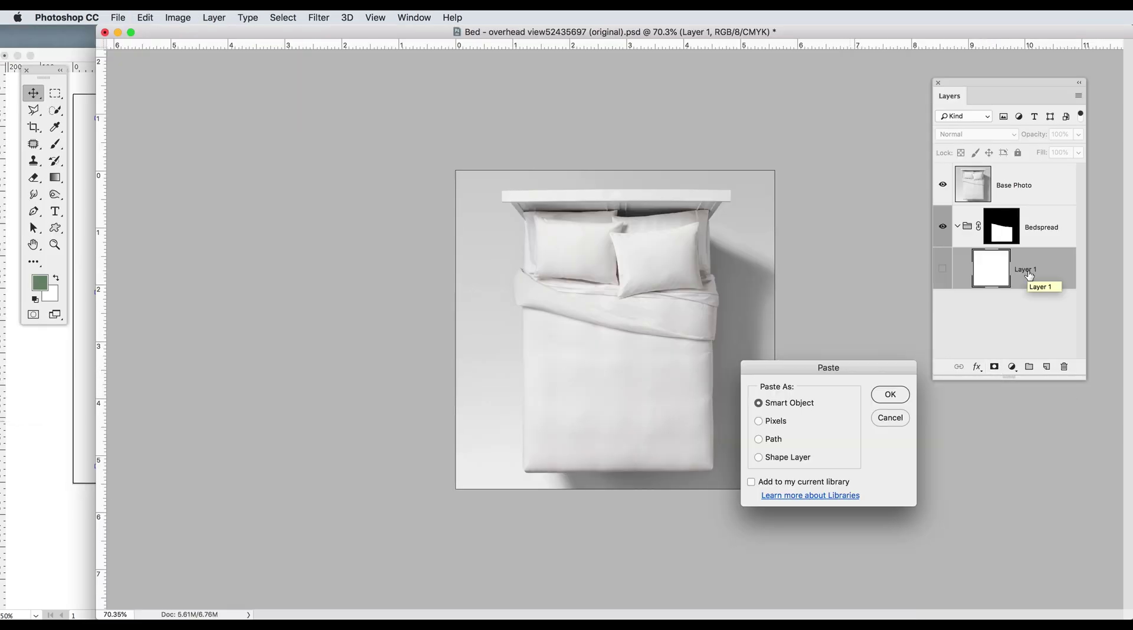
click(885, 393)
key(Return)
key(super+equal)
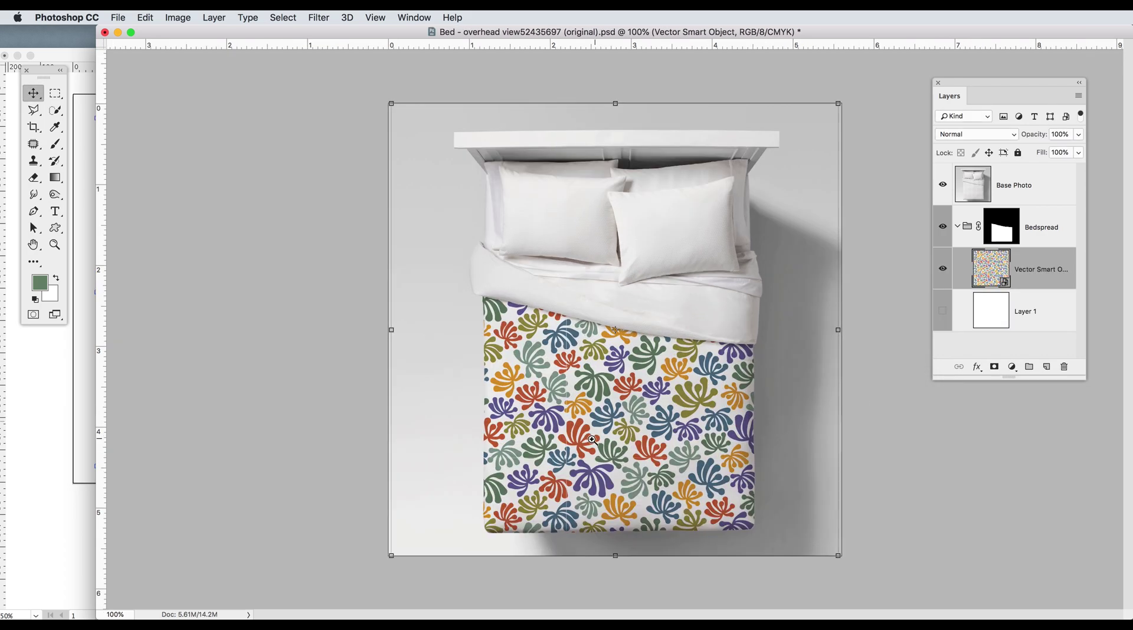
key(super+equal)
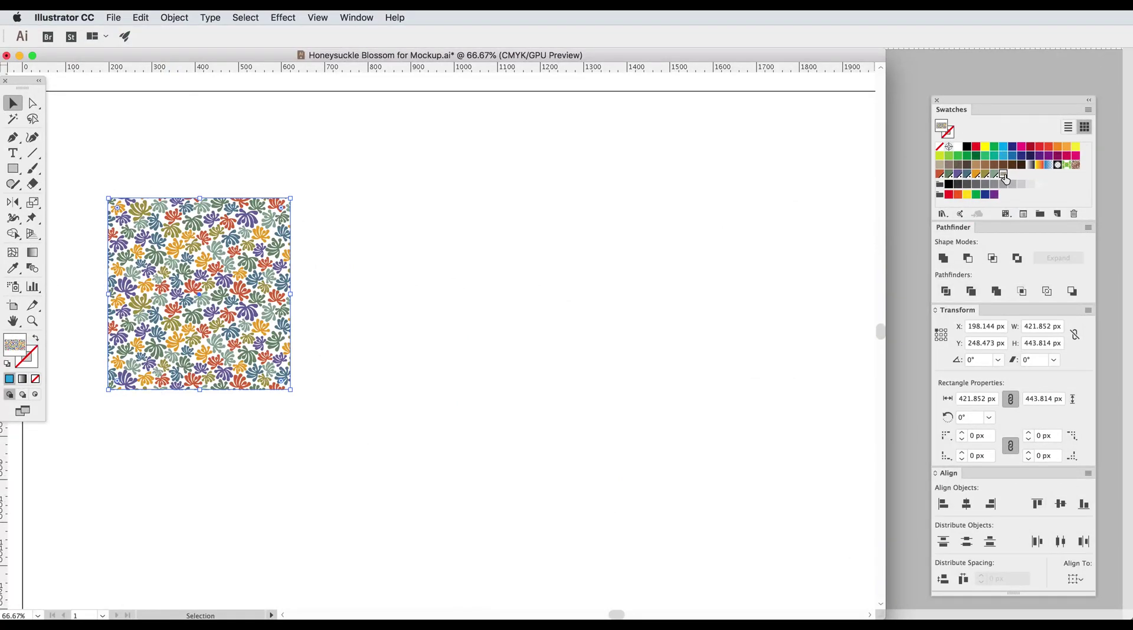
Drag the swatch's tile artwork onto the artboard, check it in Outline view, and duplicate it into a grid.
drag(1003, 173, 426, 213)
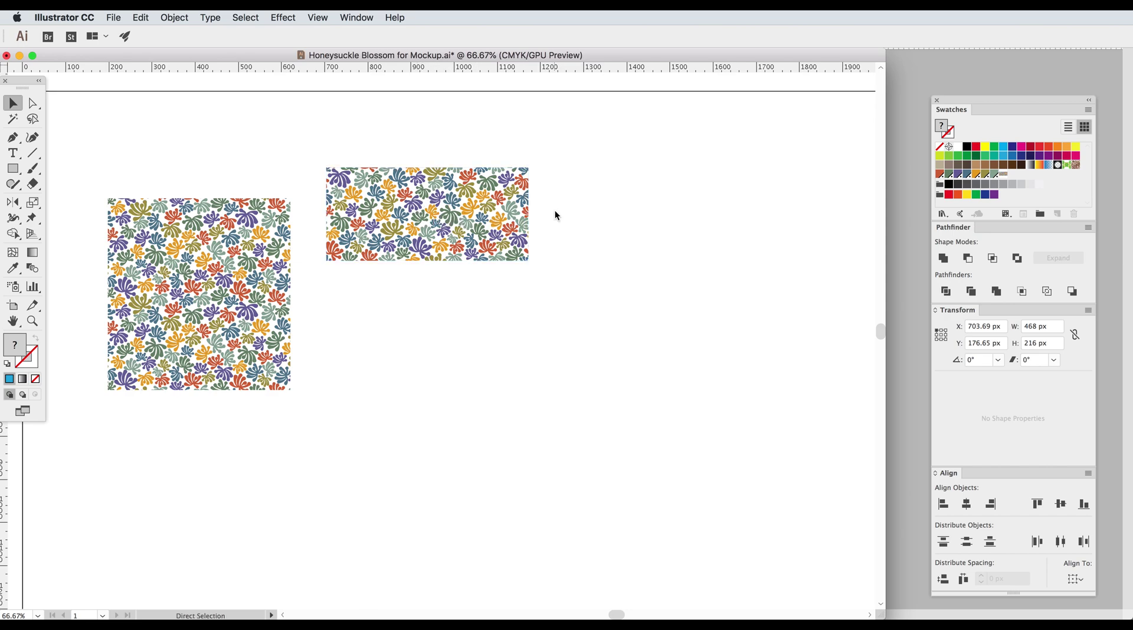
key(super+y)
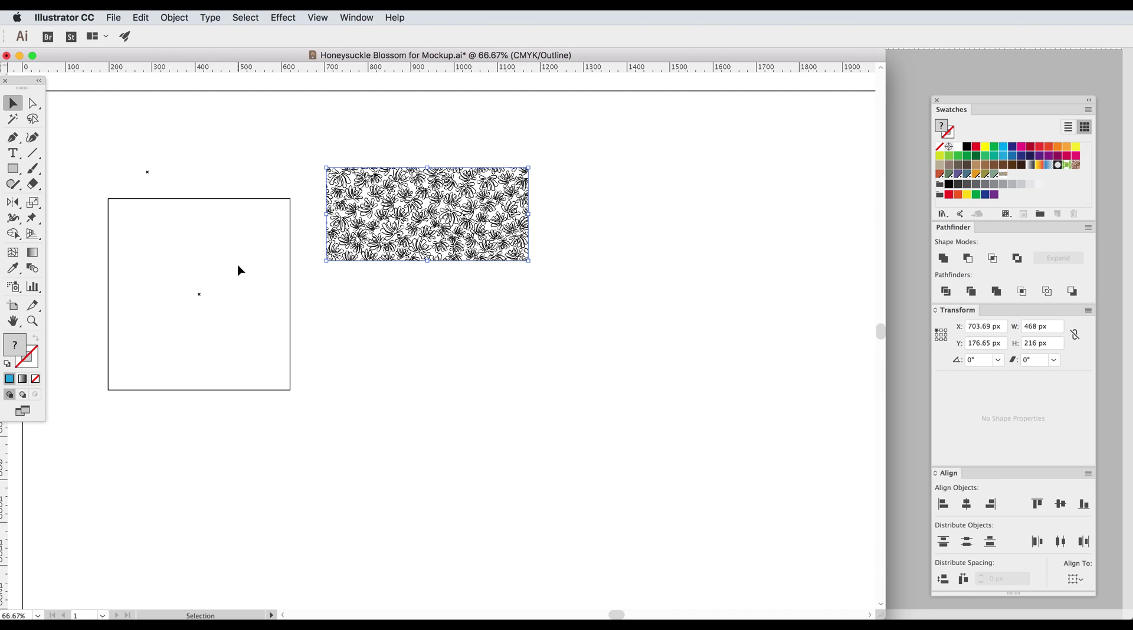
key(super+y)
key(super+d)
key(super+d)
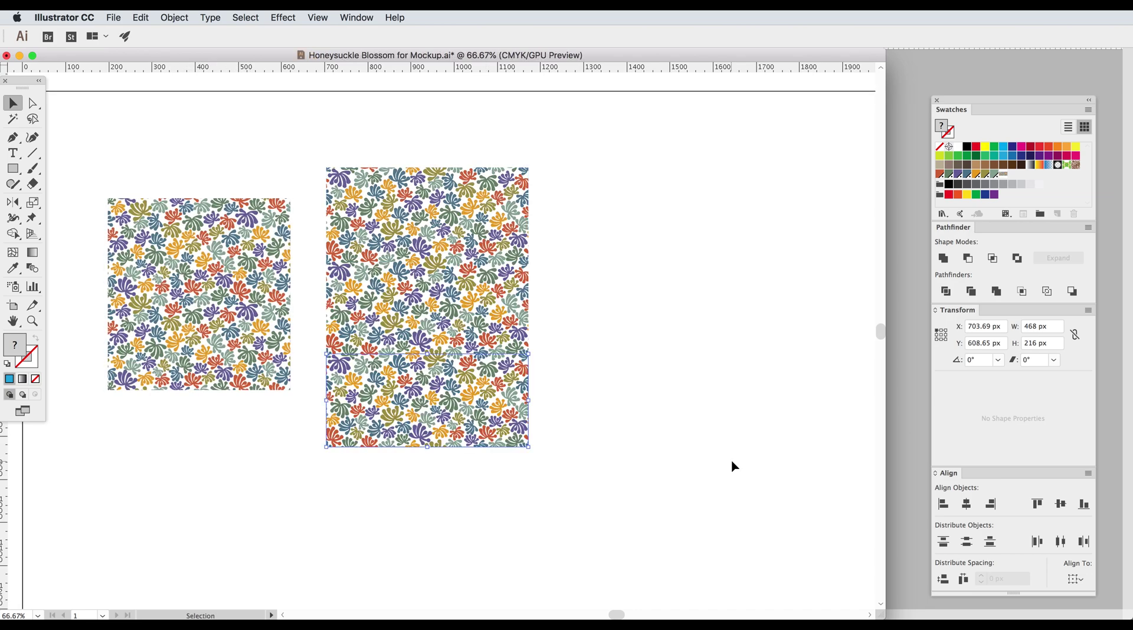
key(super+d)
key(super+d)
scroll(745, 381, right, 2)
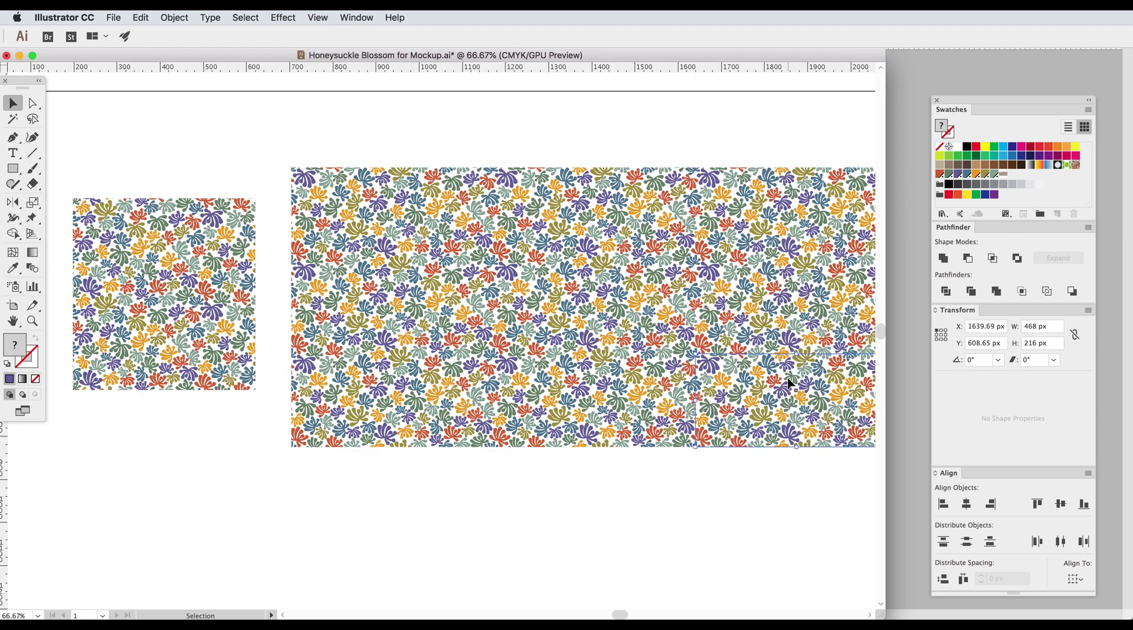
Move the centre tile down below the grid and select the lower-right copy.
super+click(625, 325)
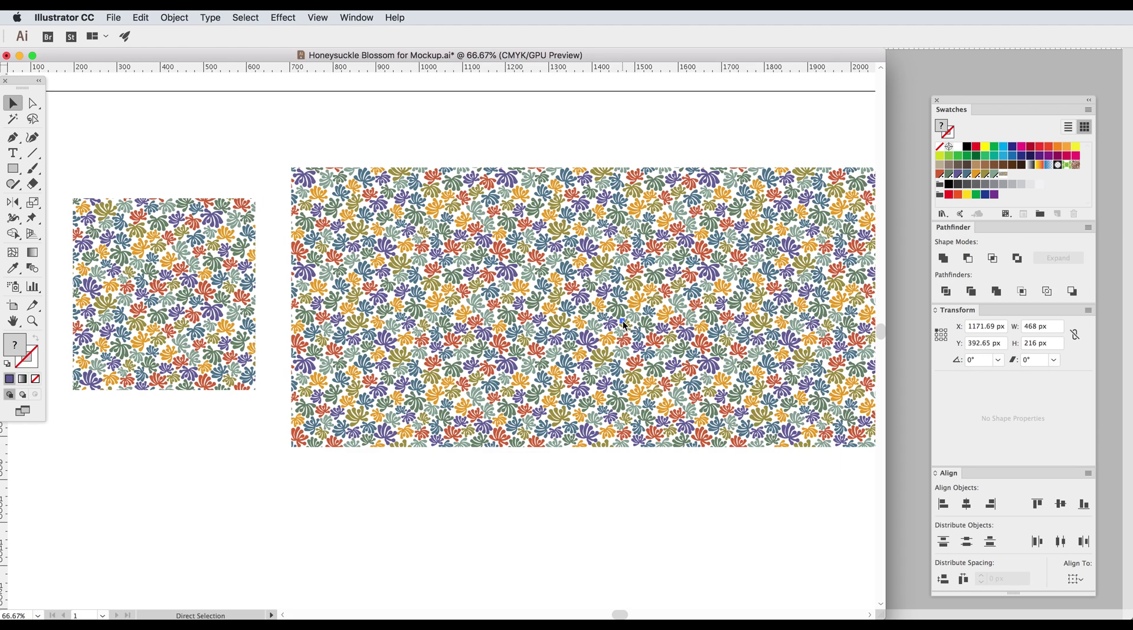
drag(639, 299, 642, 516)
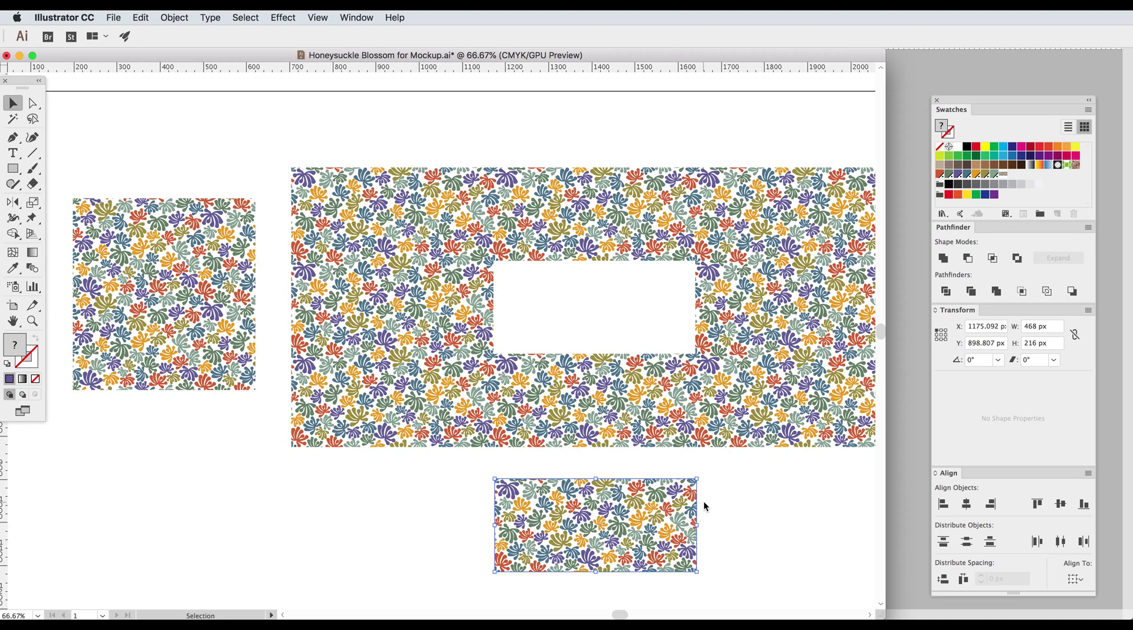
key(super+Tab)
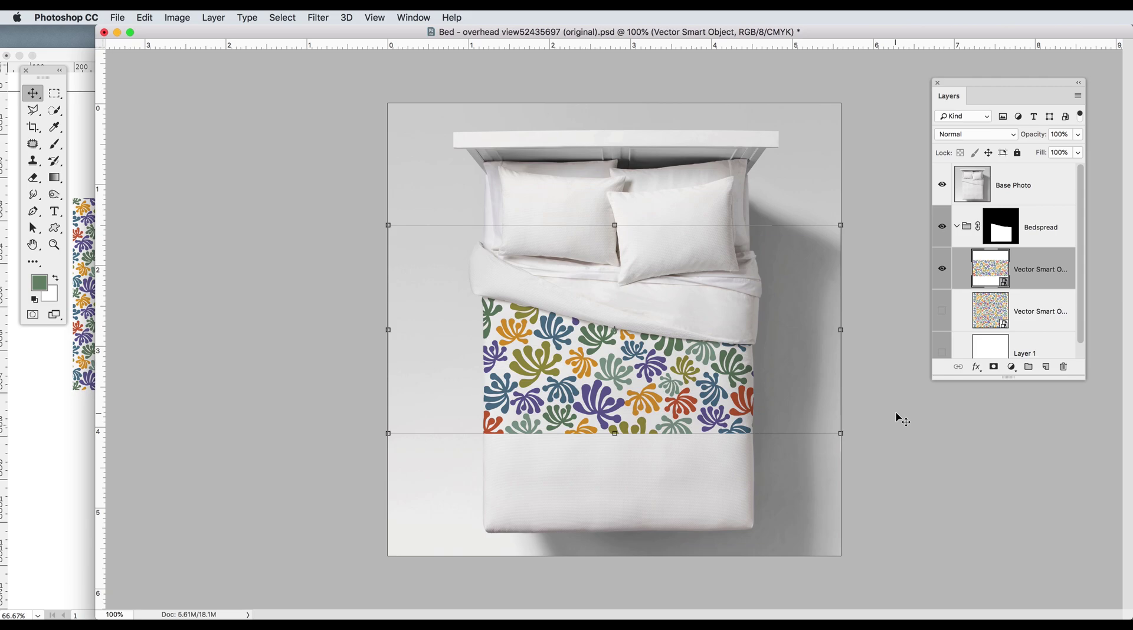
key(super+Tab)
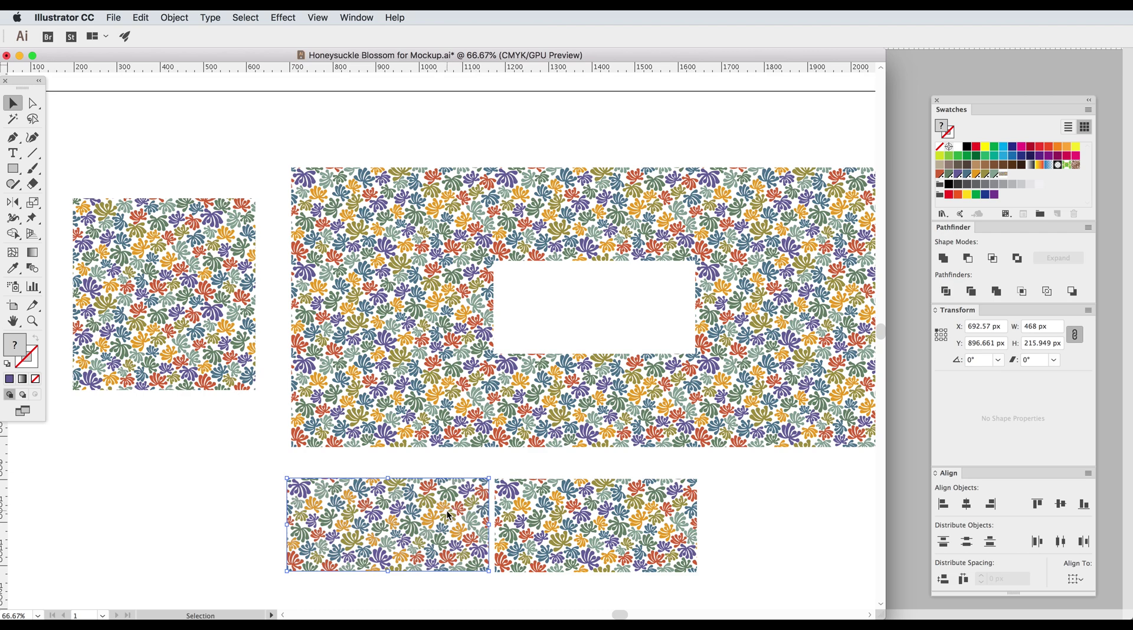
click(607, 522)
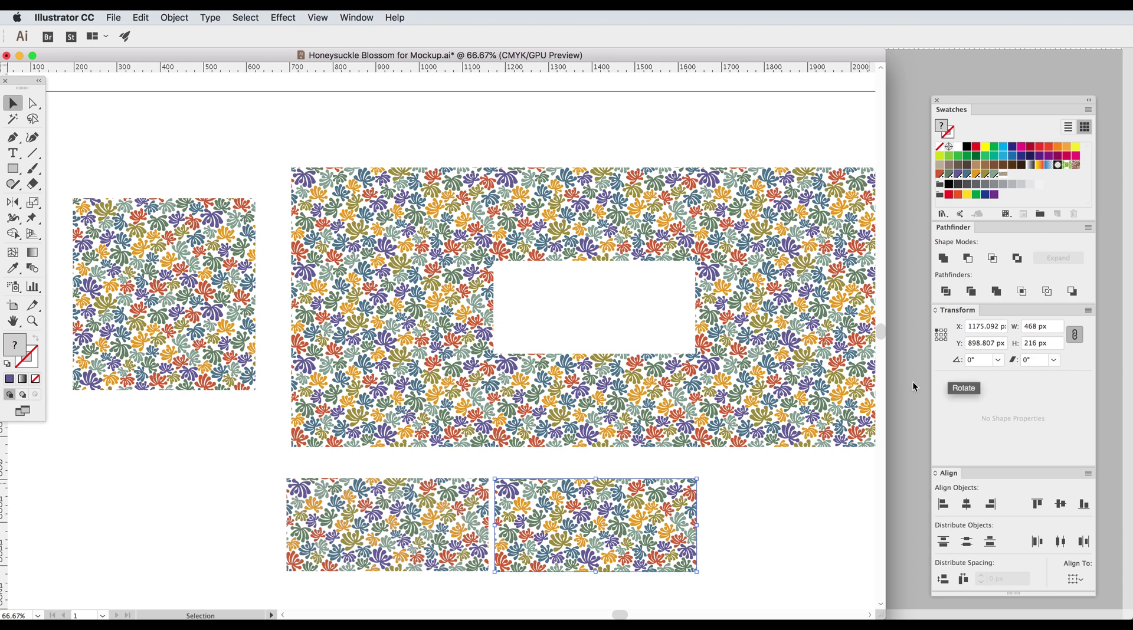
Select the lower-left tile and zoom in to inspect the tile edges.
click(394, 527)
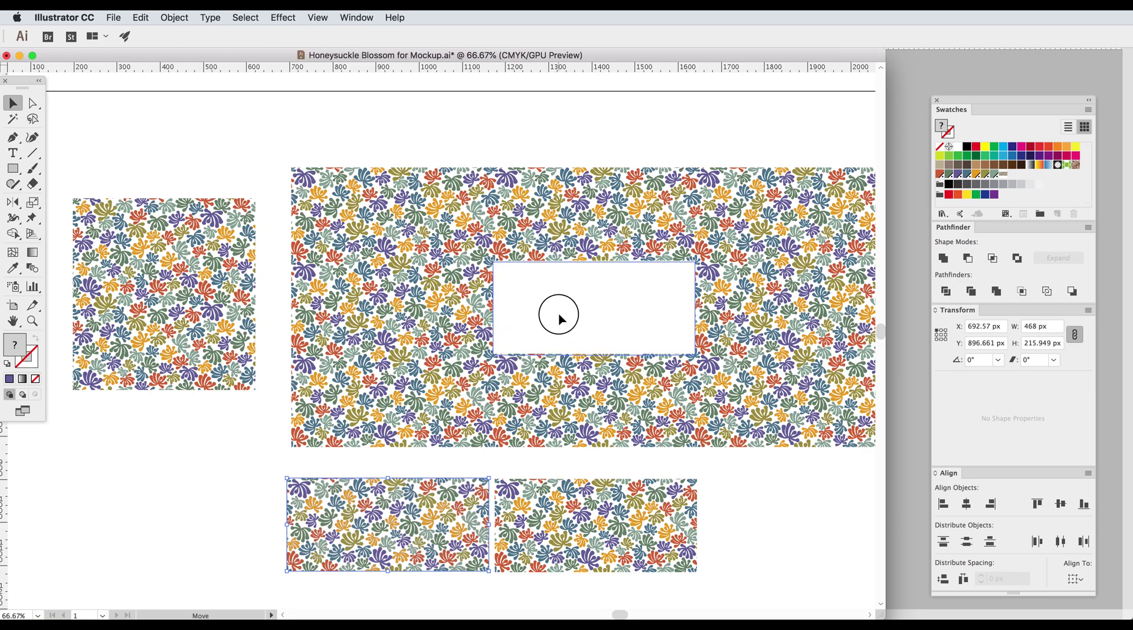
drag(560, 319, 743, 549)
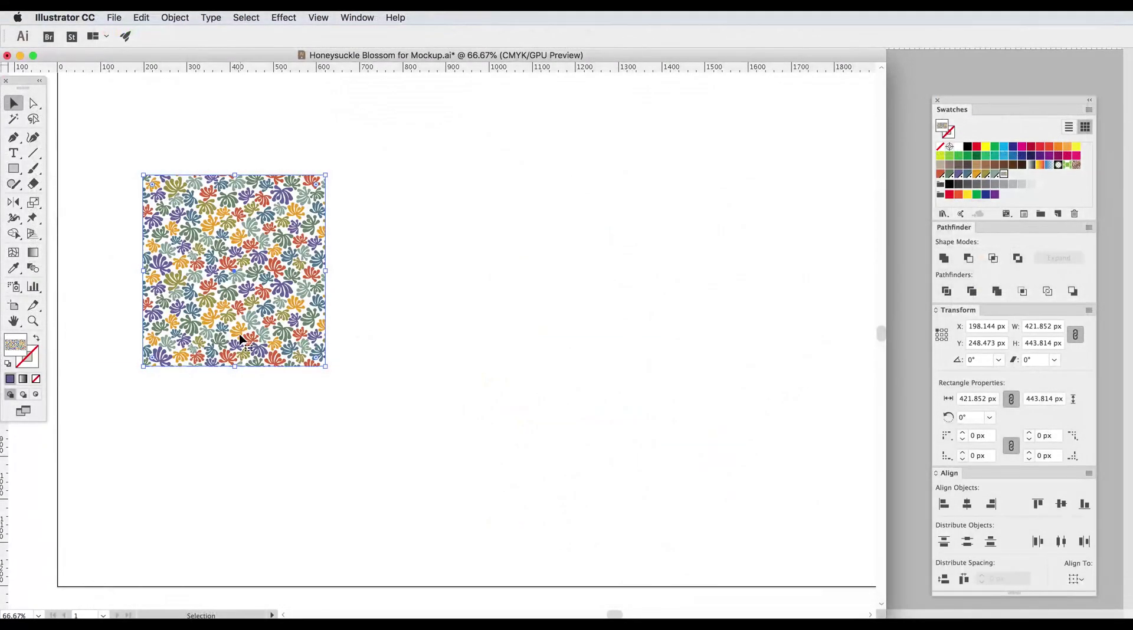
Copy the pattern square to the right, expand its fill with Object > Expand, and view outlines.
click(229, 326)
drag(229, 326, 552, 325)
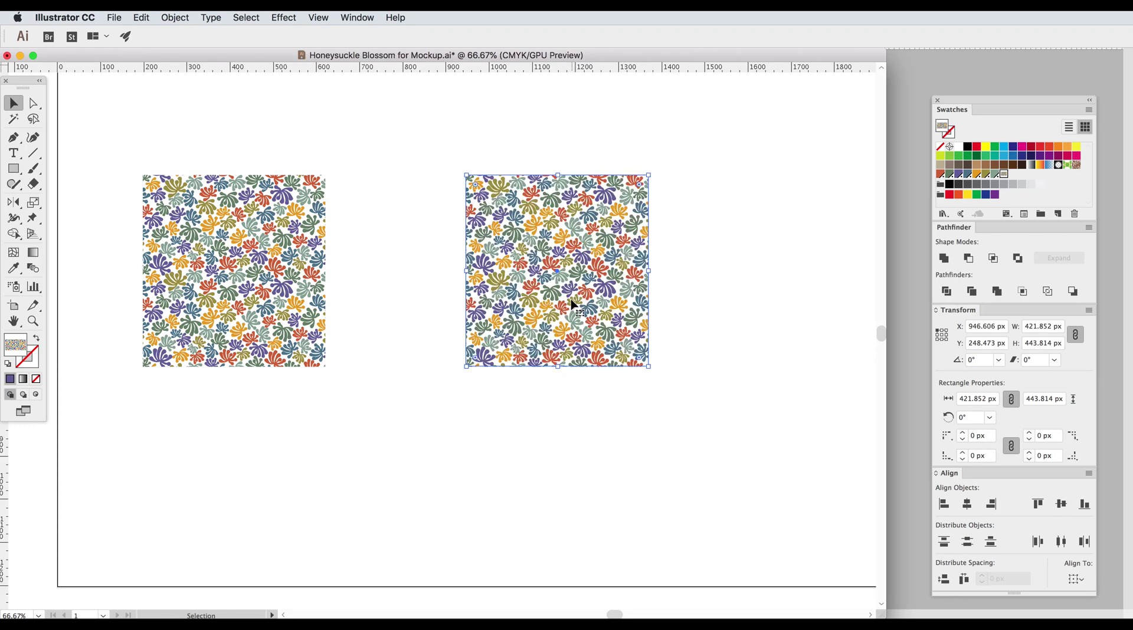
click(180, 16)
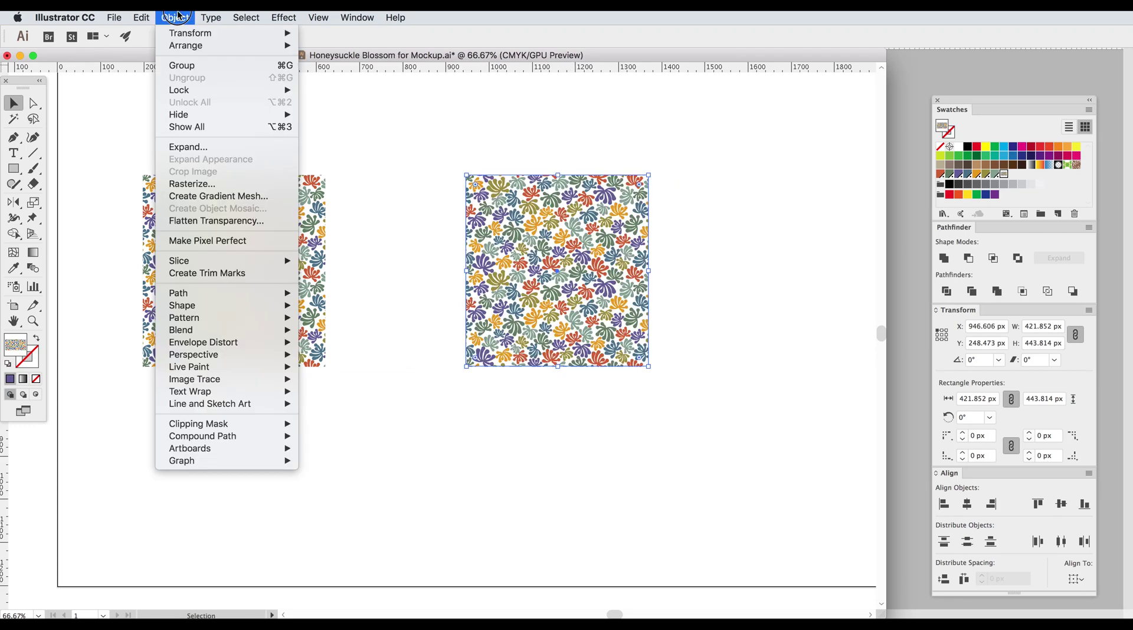
click(188, 148)
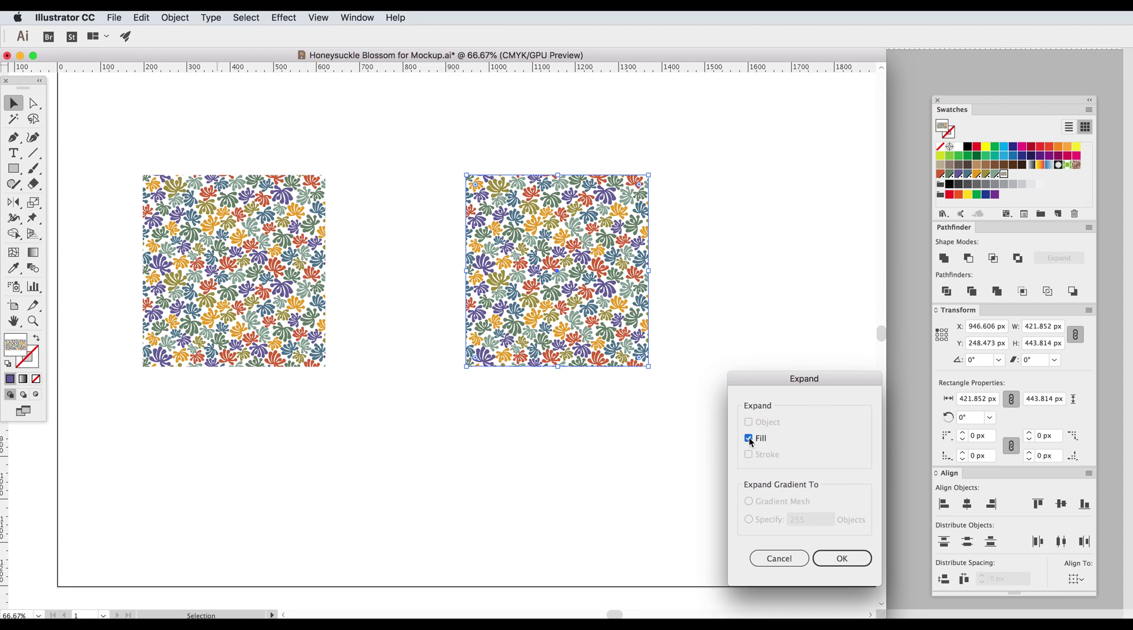
click(836, 562)
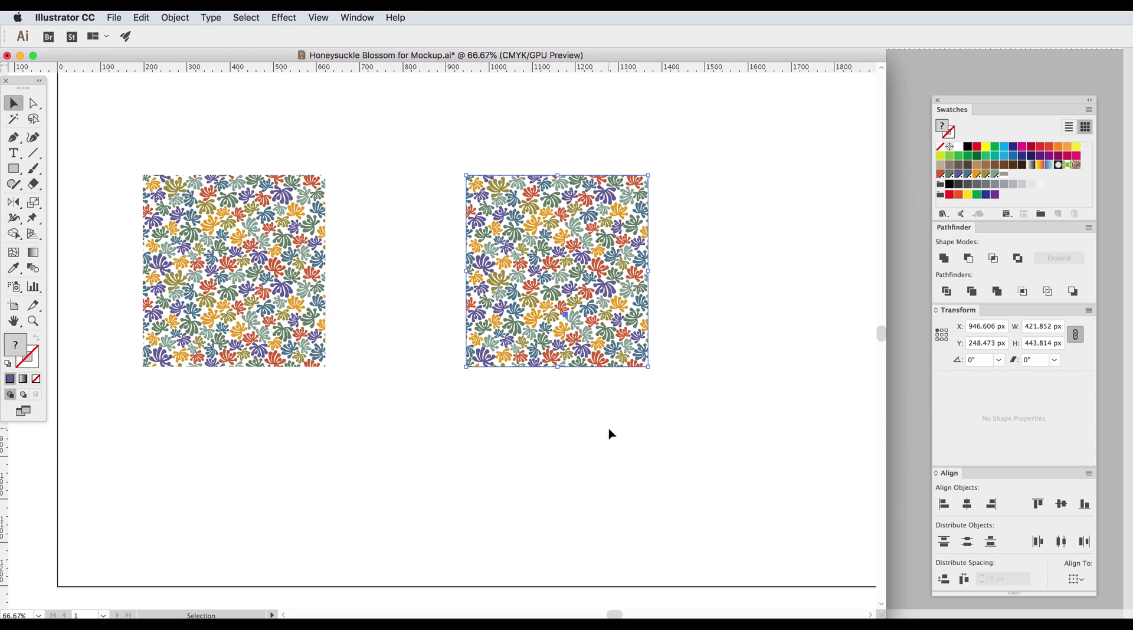
key(super+y)
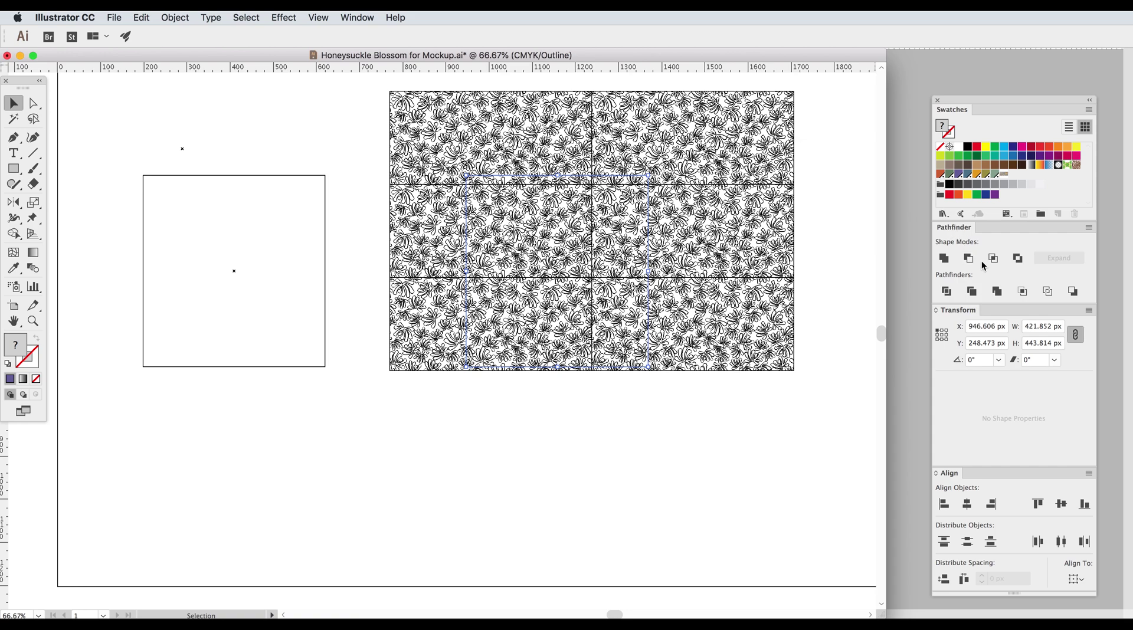
Merge the expanded pattern pieces with Pathfinder Merge and return to Preview mode.
click(998, 297)
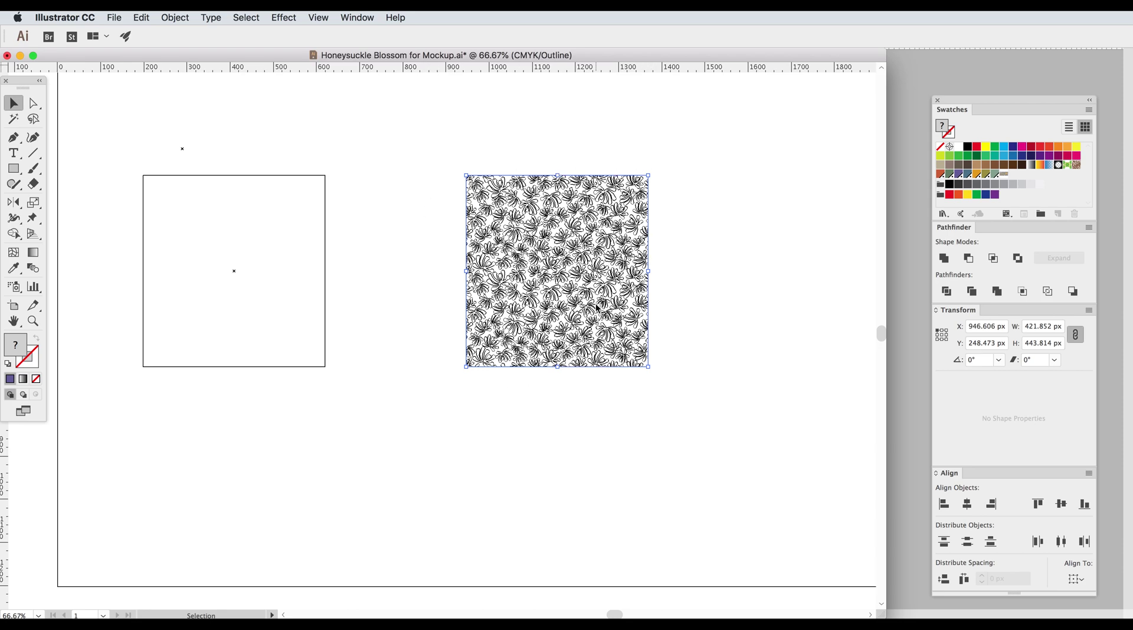
key(super+y)
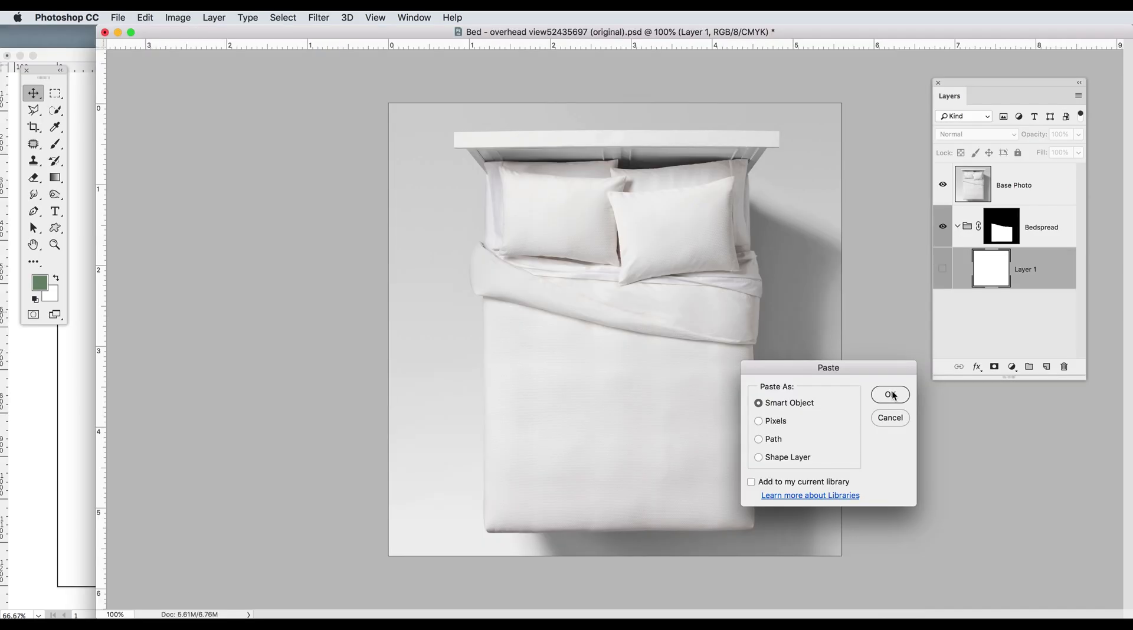
Paste the merged pattern into the bed mockup as a Smart Object.
click(891, 395)
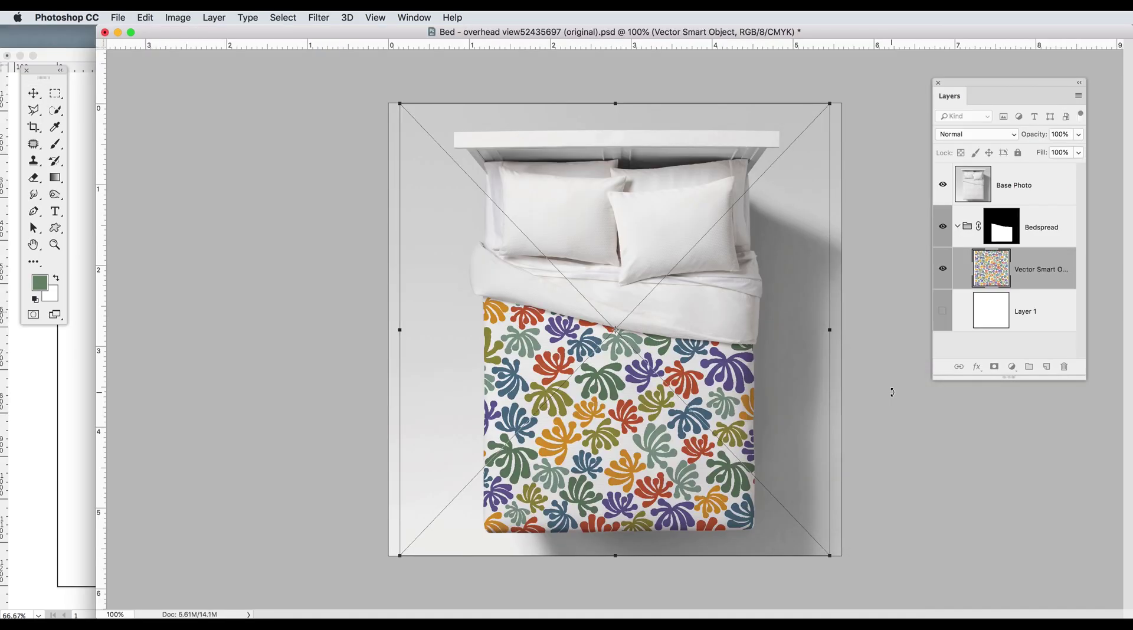
scroll(615, 465, up, 2)
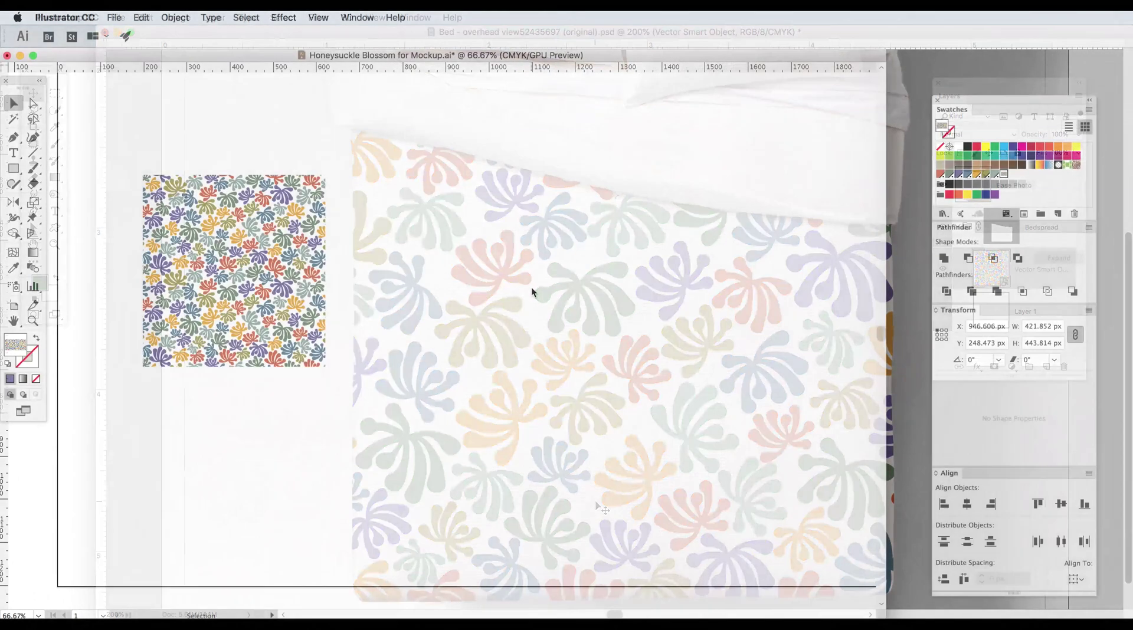
Draw a large square right of the first and fill it with the floral pattern.
key(m)
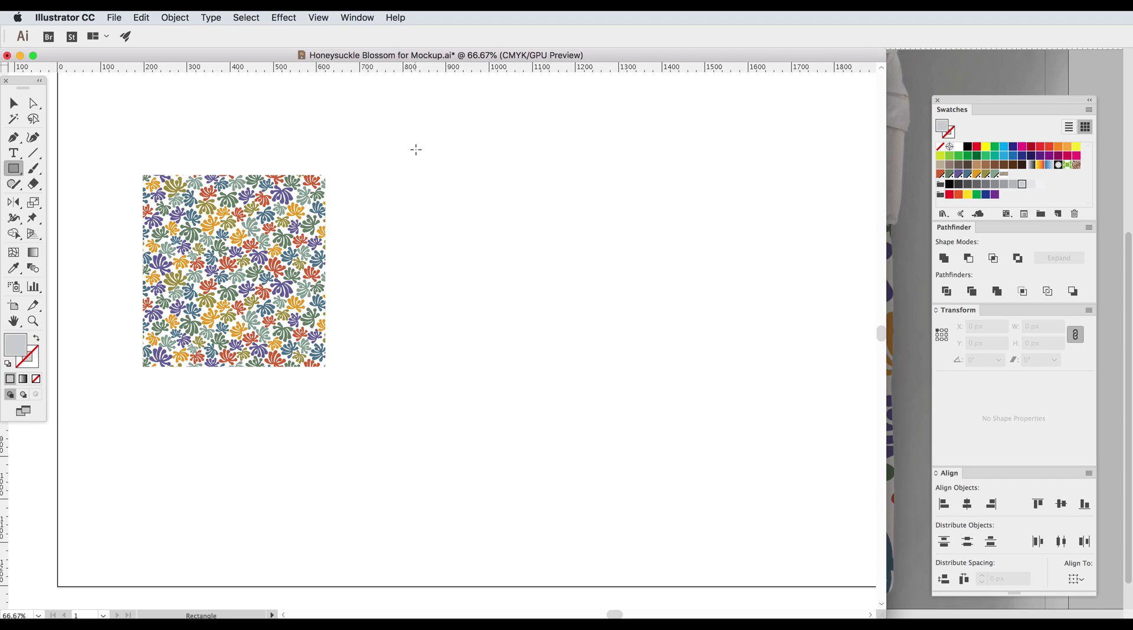
drag(416, 150, 758, 508)
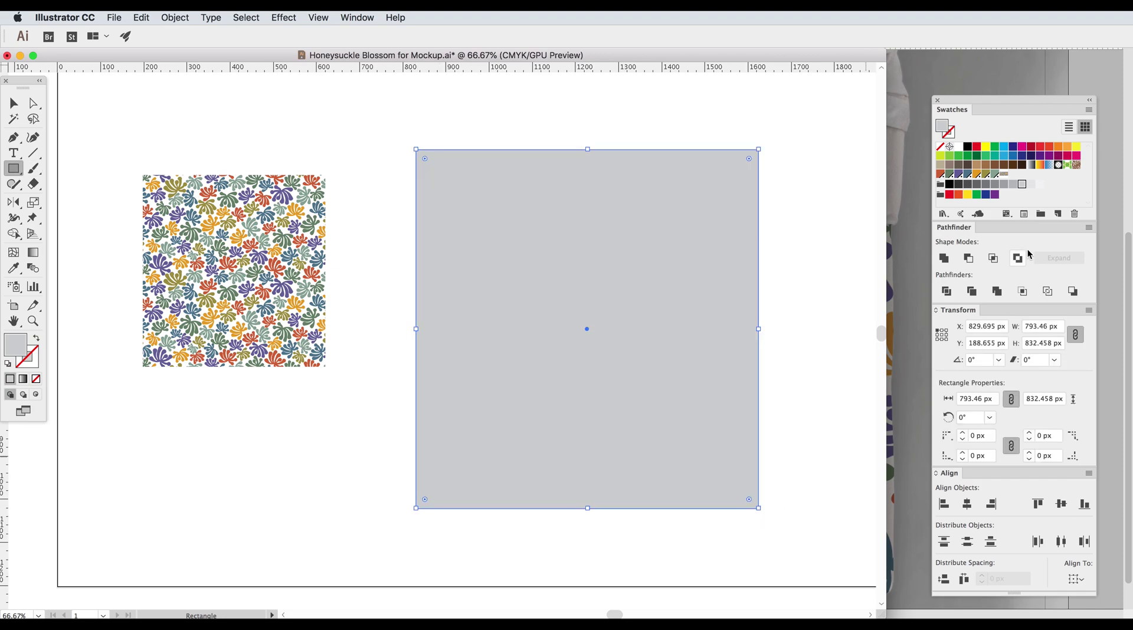
click(1004, 174)
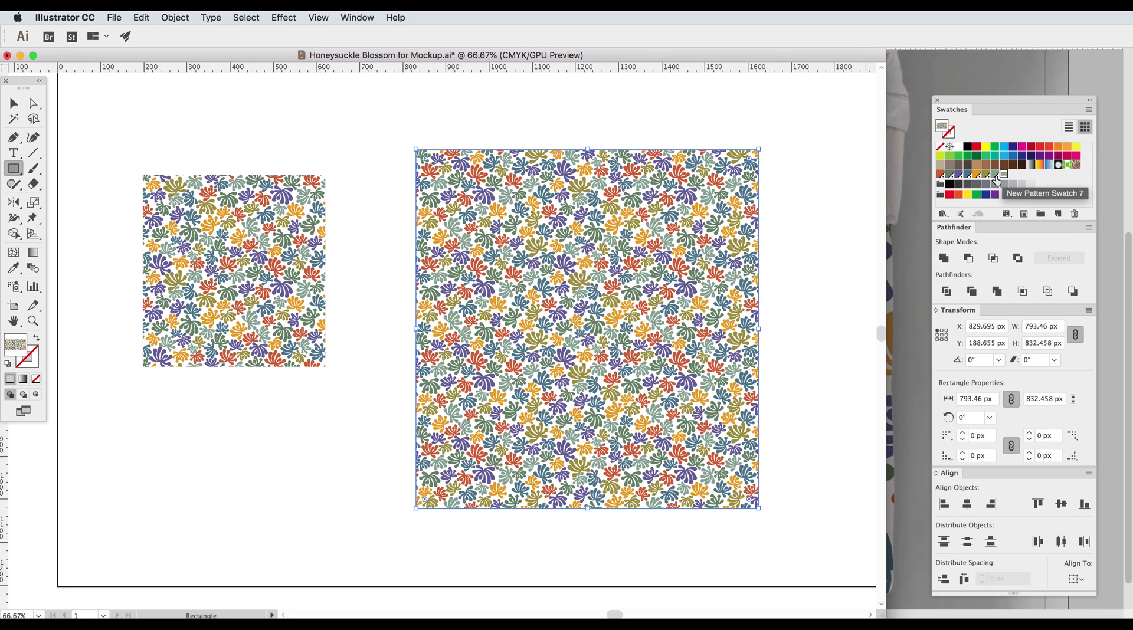
Expand the new square's pattern fill, merge it with Pathfinder, and check it in Outline view.
click(175, 17)
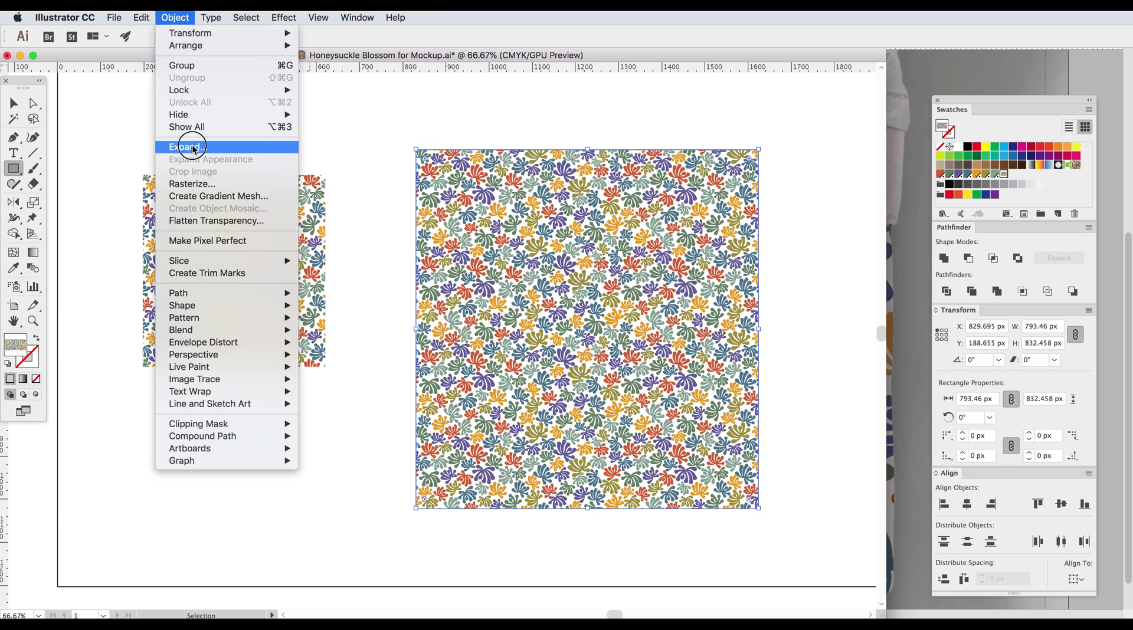
click(195, 148)
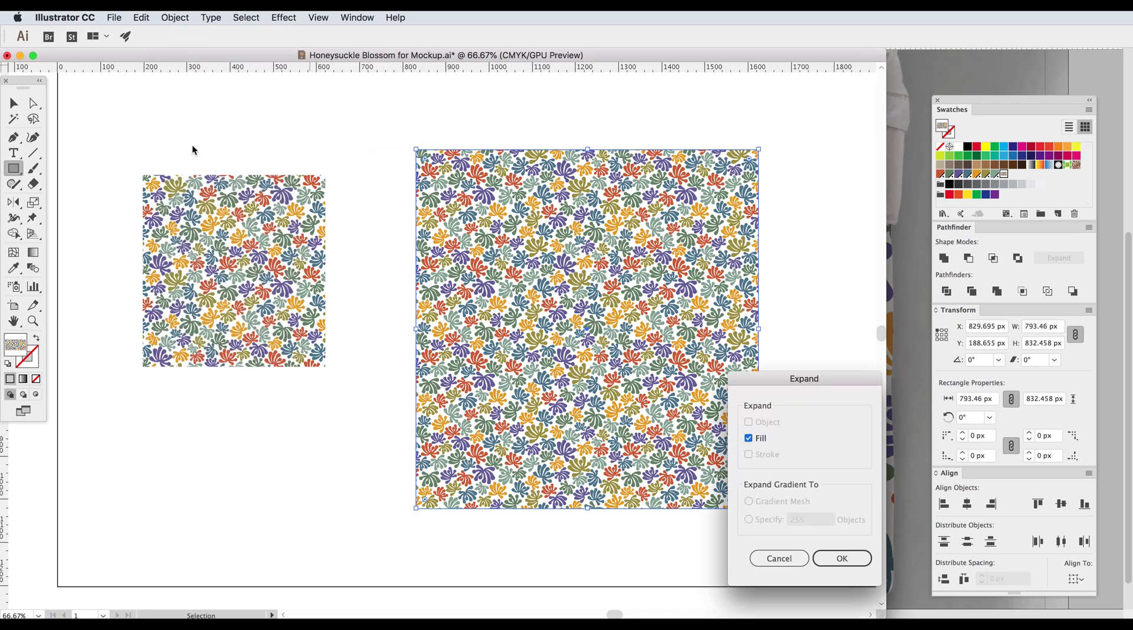
click(843, 558)
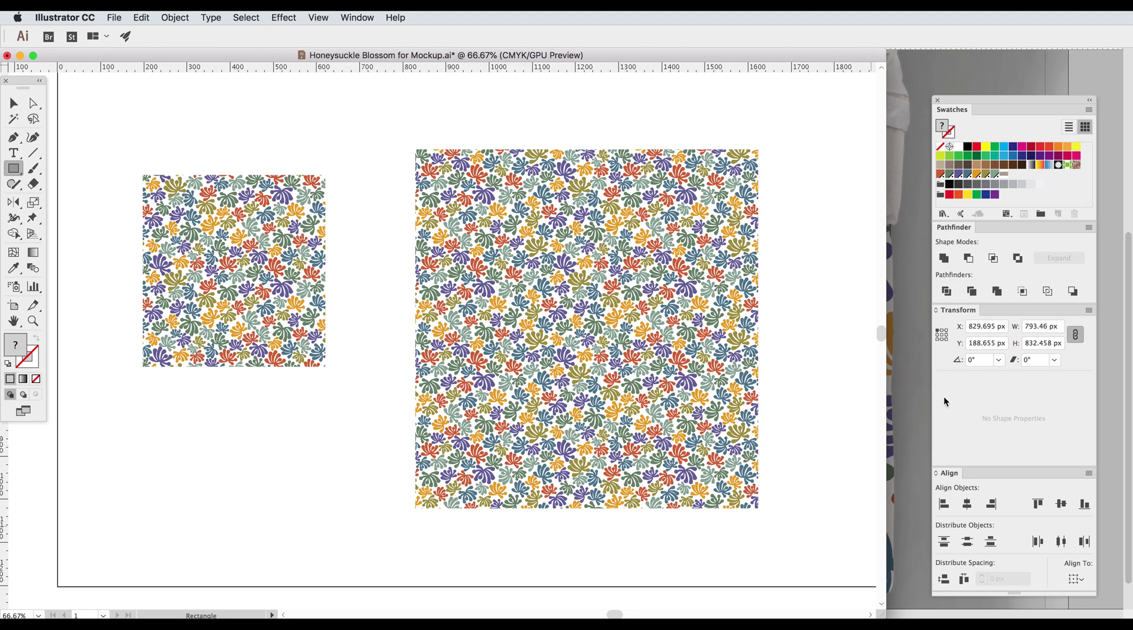
click(997, 292)
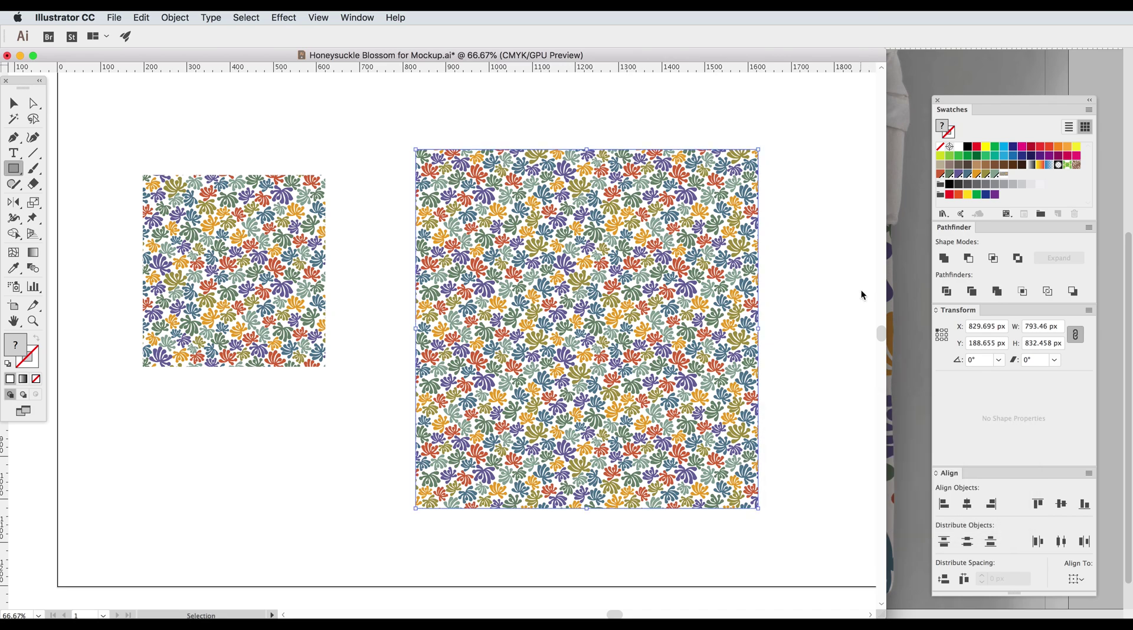
key(super+y)
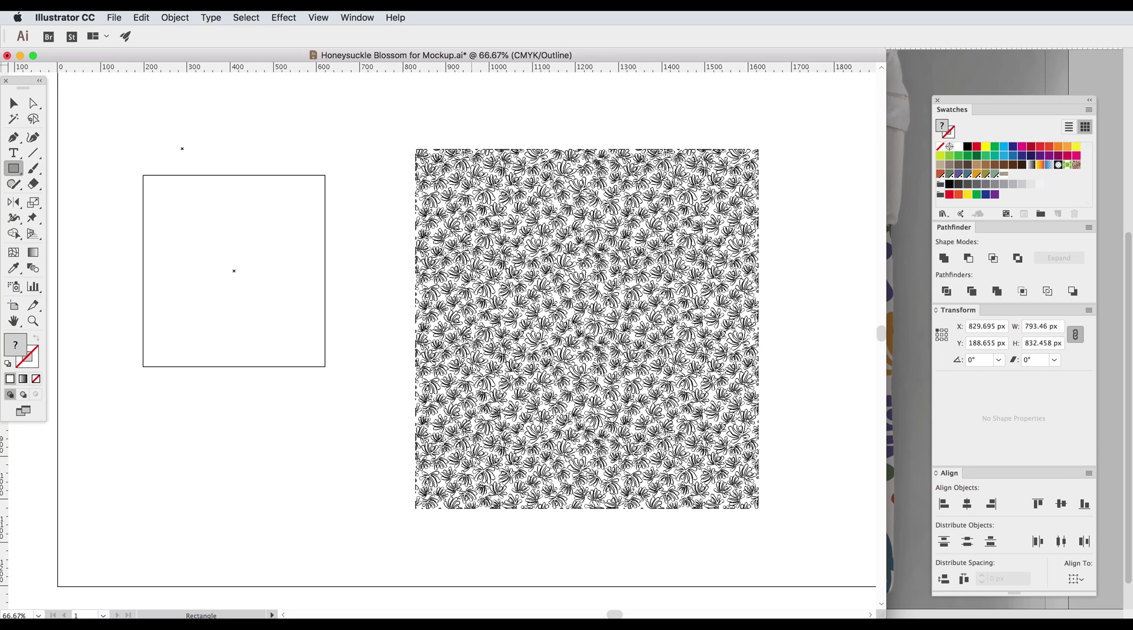
key(super+y)
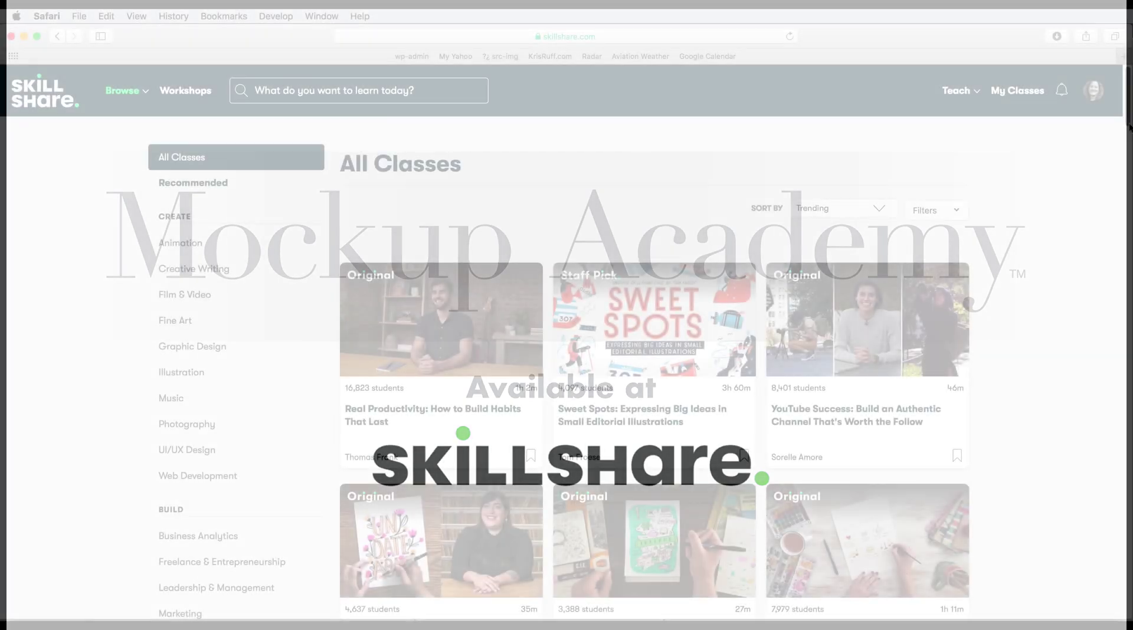
Scroll down the Skillshare All Classes page in Safari to browse more classes.
scroll(1128, 137, down, 5)
scroll(1128, 142, down, 5)
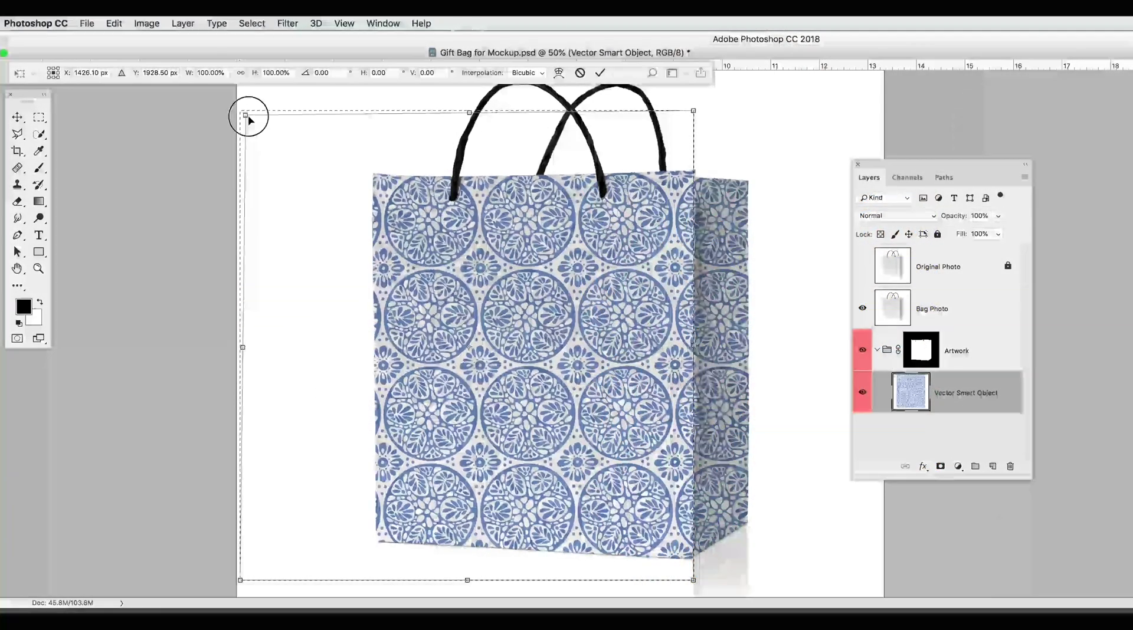
Warp the vegetable pattern's corners and mesh around the bowl's rim, commit, and show the plate's Lighting group.
mouse_move(253, 114)
mouse_down()
mouse_move(346, 171)
mouse_move(220, 122)
mouse_move(270, 121)
mouse_up()
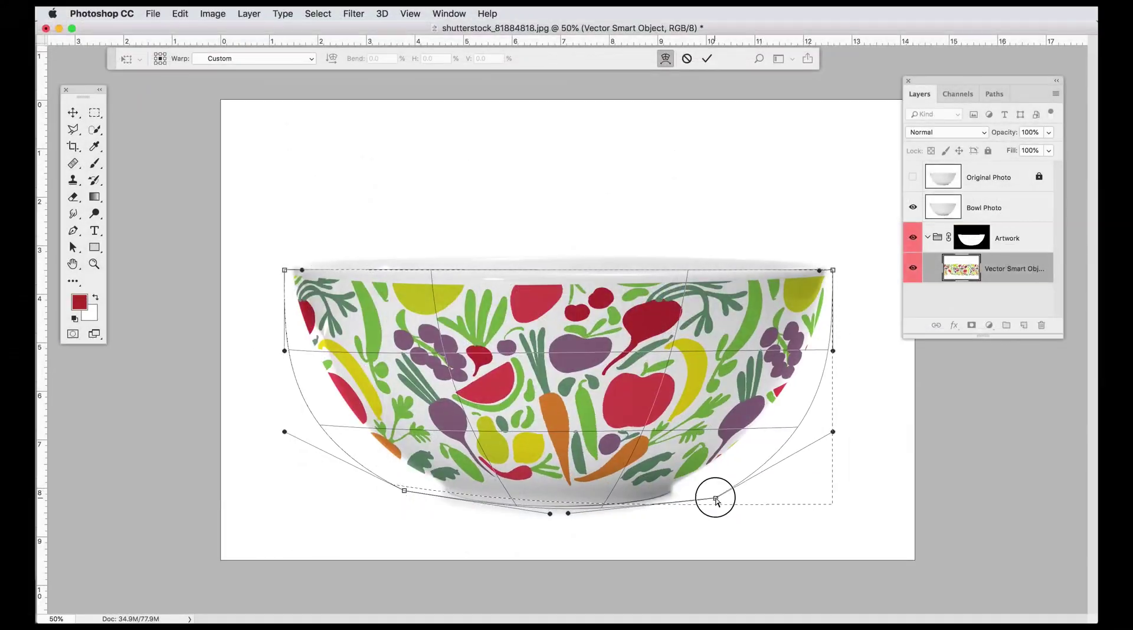
drag(284, 269, 254, 227)
drag(833, 270, 871, 218)
drag(590, 331, 318, 430)
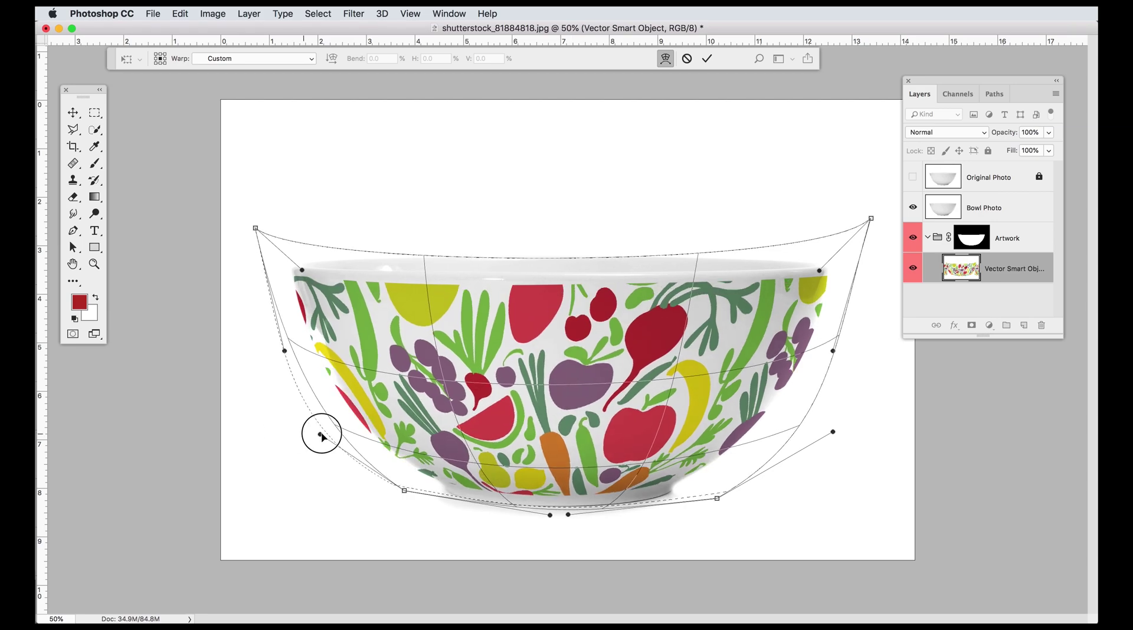
key(Return)
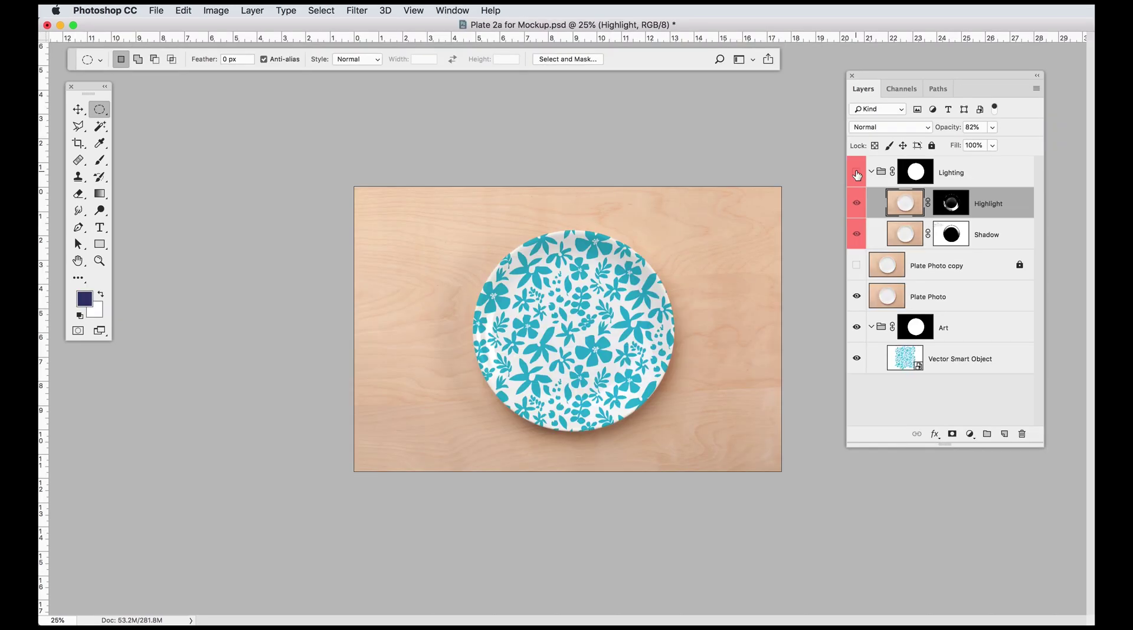
click(857, 173)
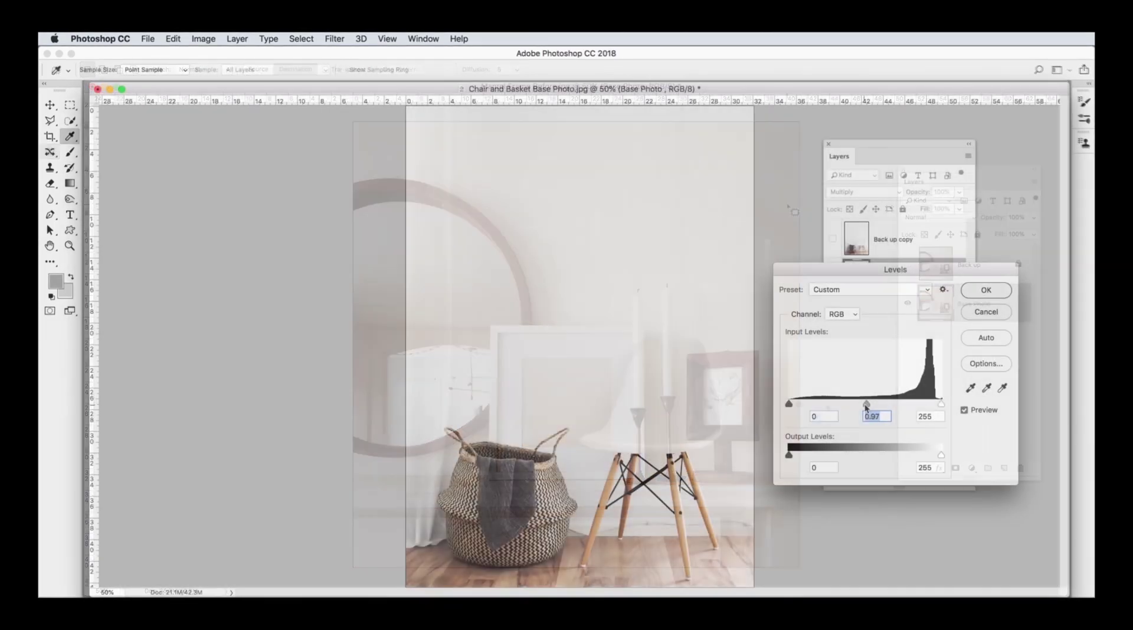
Adjust the photo's midtones and widen Layer 1 so the walnut frame spans all six leaf artworks.
drag(866, 404, 902, 404)
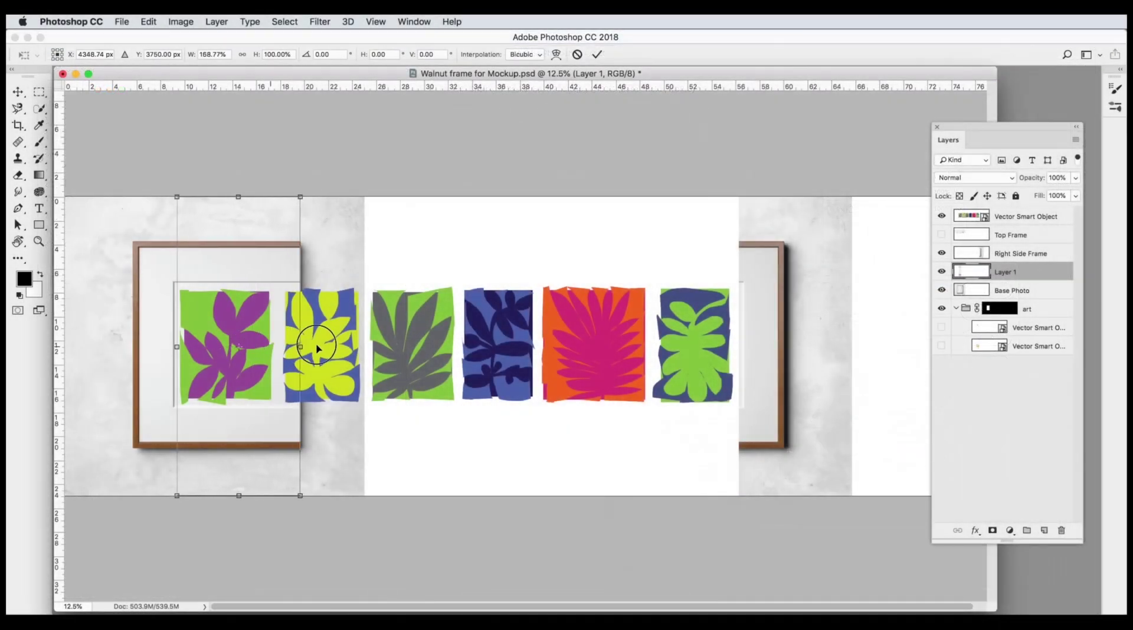
drag(367, 347, 751, 339)
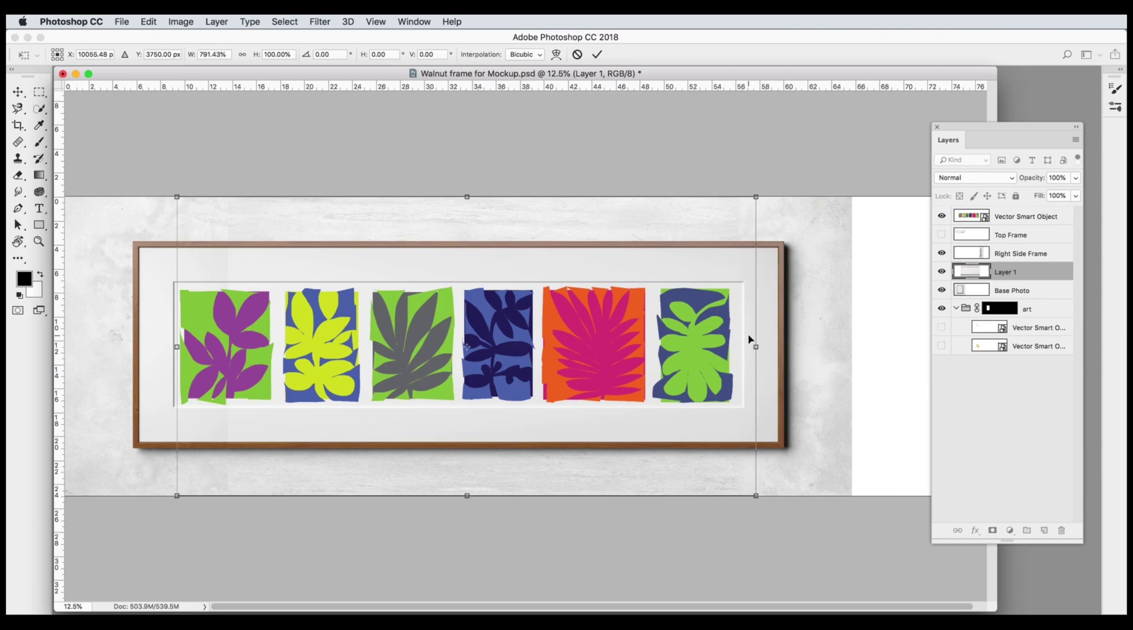